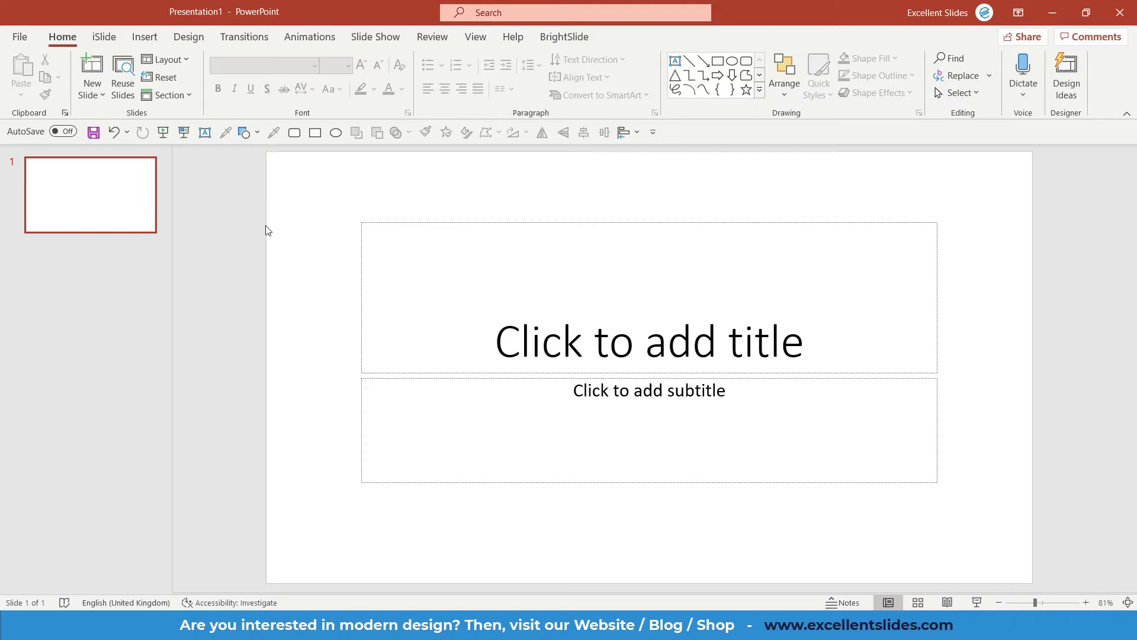
Insert the Shanghai skyline photo from Stock Images onto the slide.
click(145, 37)
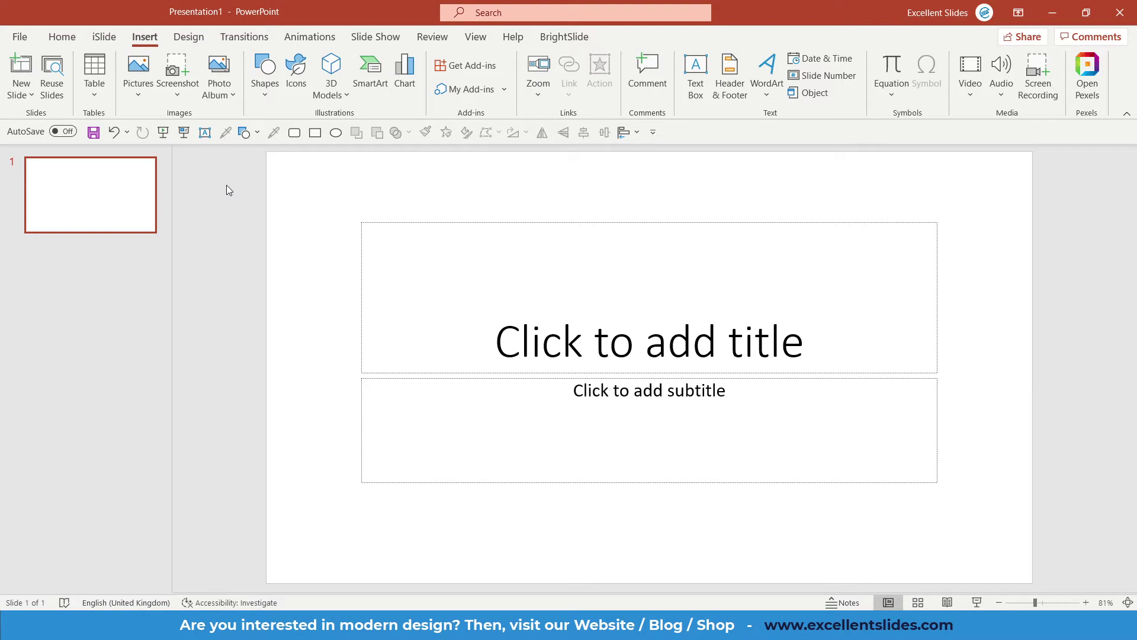
click(137, 83)
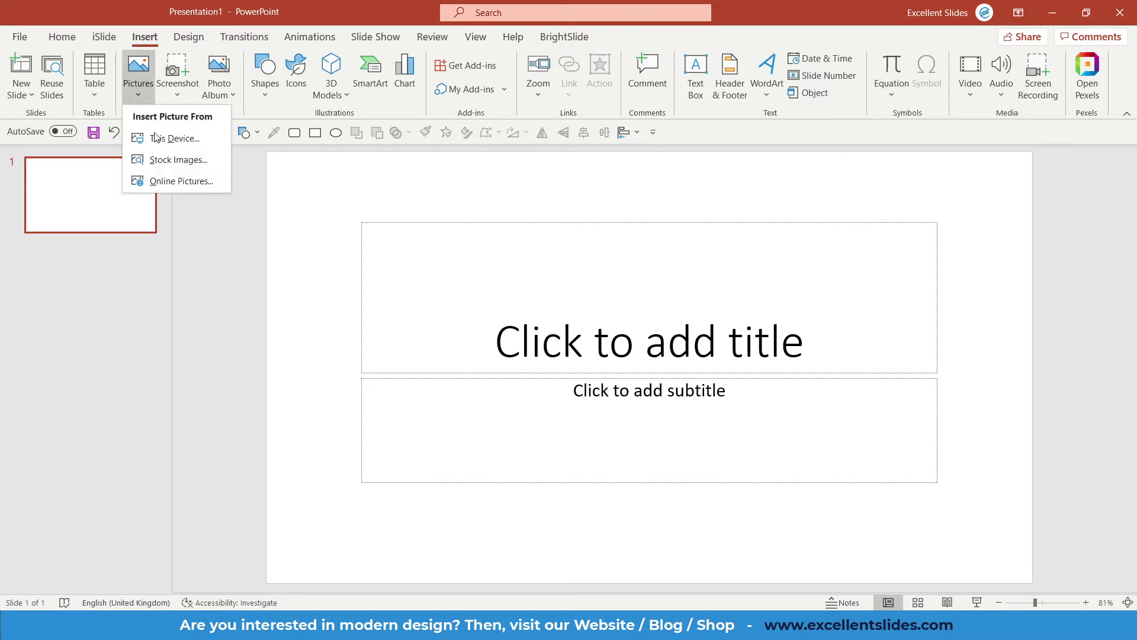
click(177, 161)
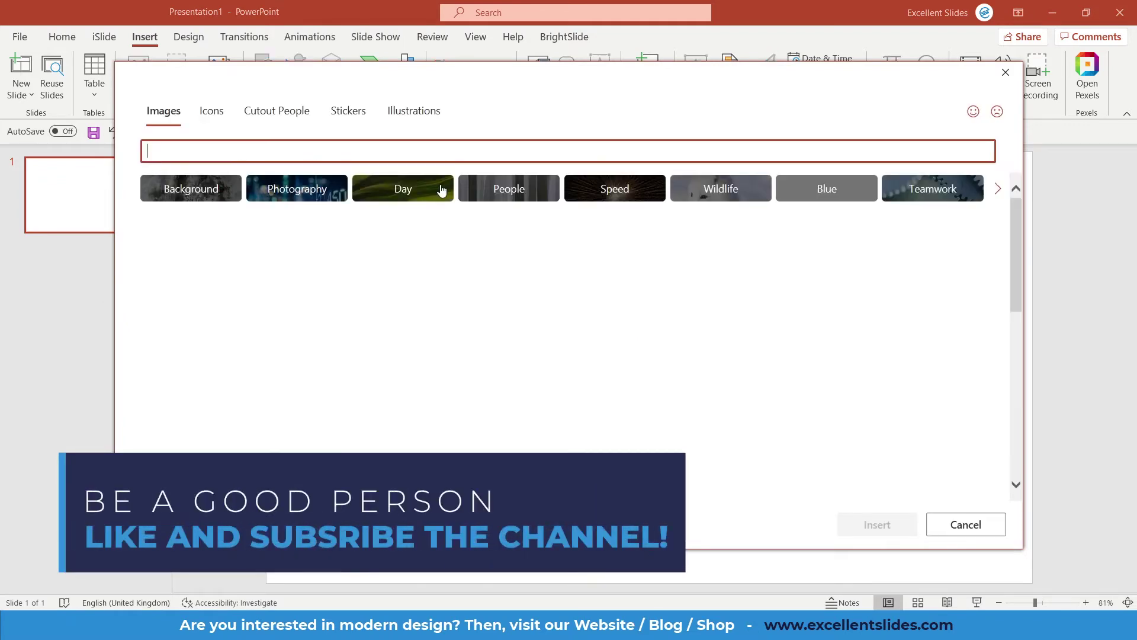
scroll(597, 278, down, 1)
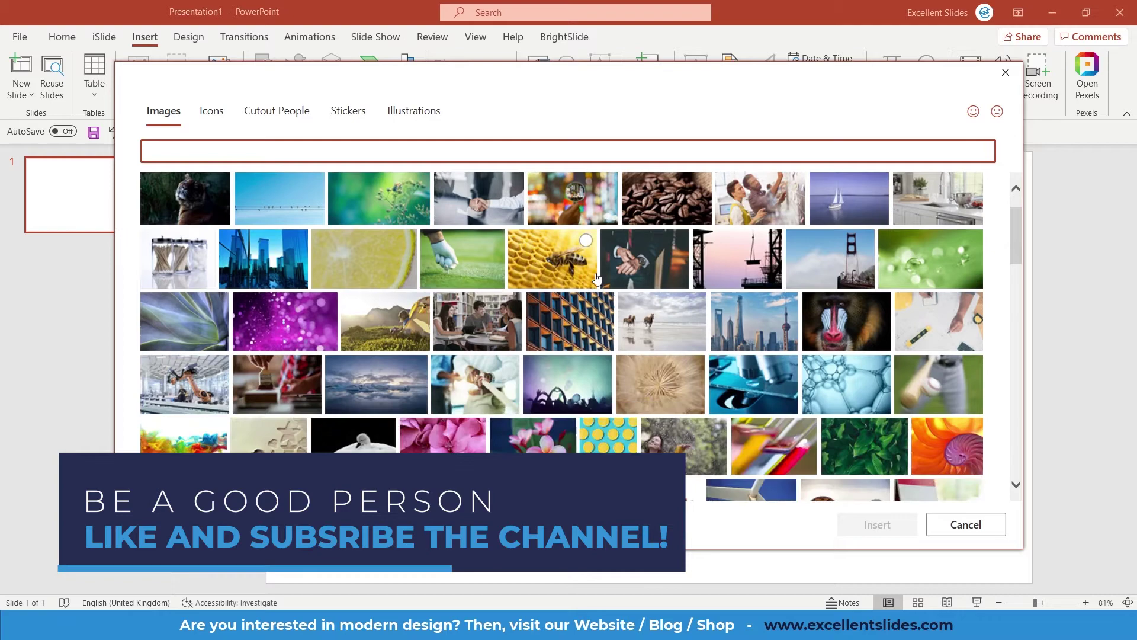
scroll(597, 277, up, 1)
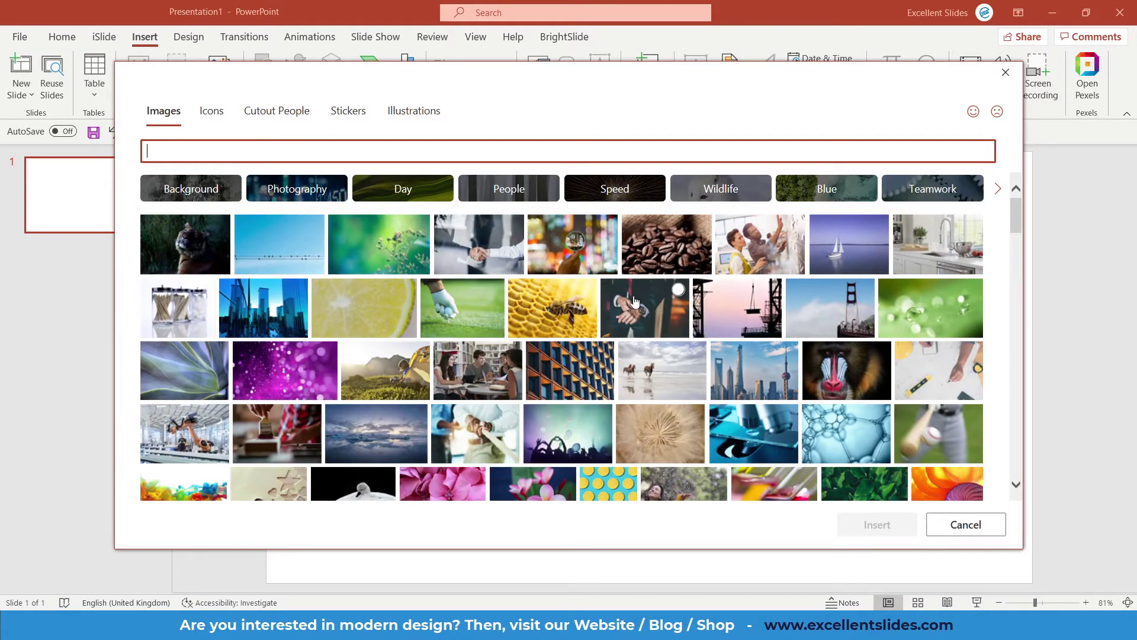
click(755, 372)
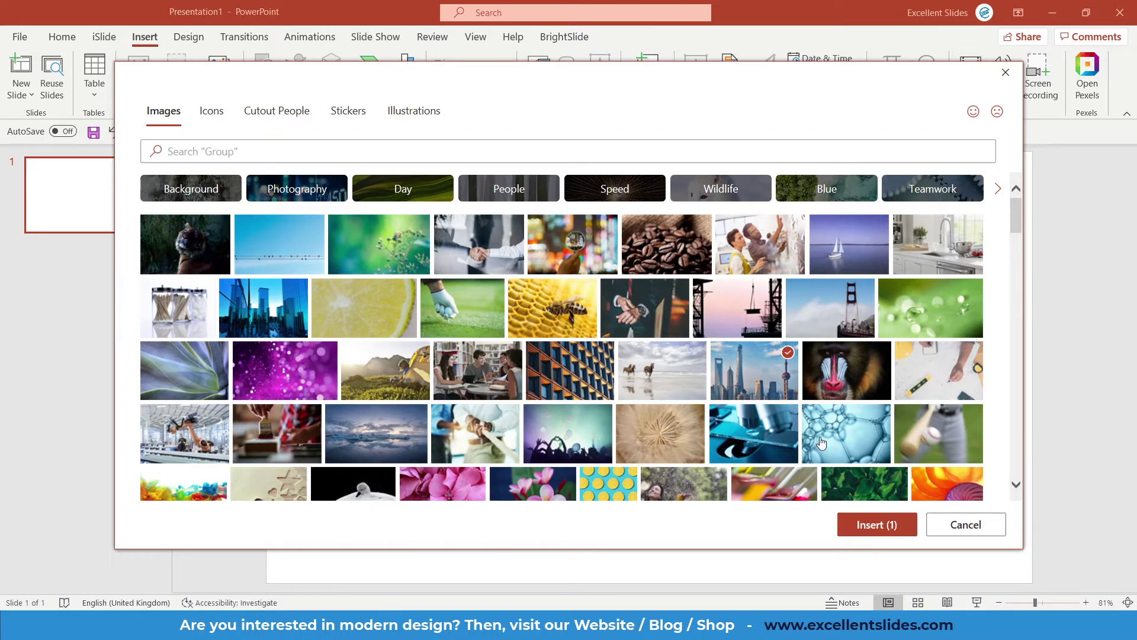
click(876, 525)
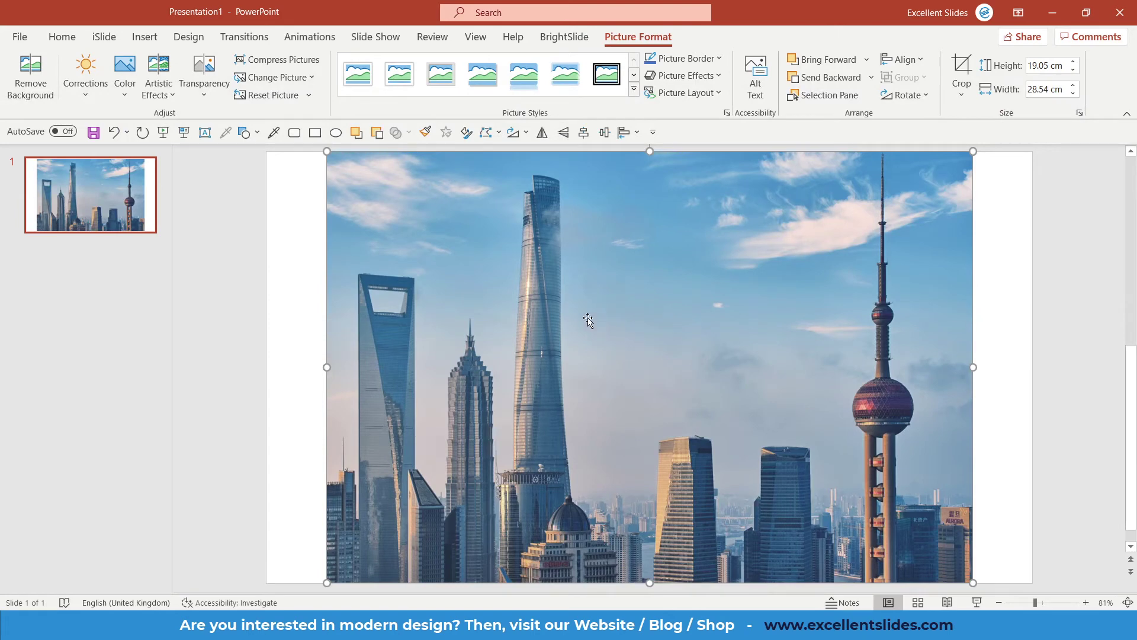
Resize the skyline photo to 11.88 × 17.8 cm and move it to the top-left corner.
ctrl+scroll(583, 329, down, 3)
ctrl+scroll(590, 328, up, 3)
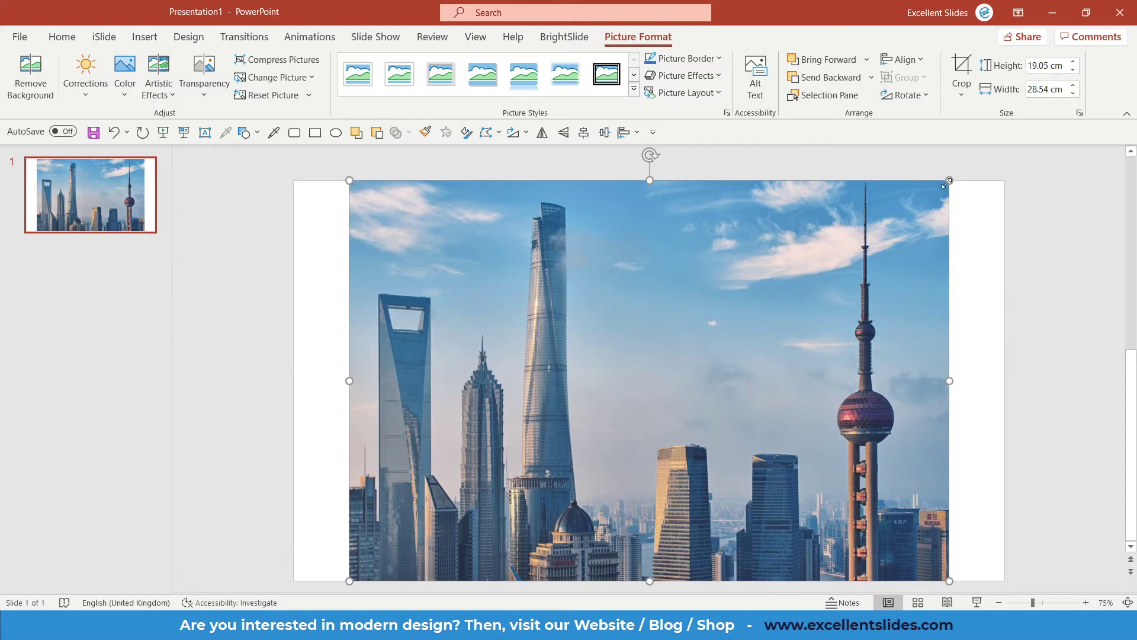
drag(947, 183, 663, 318)
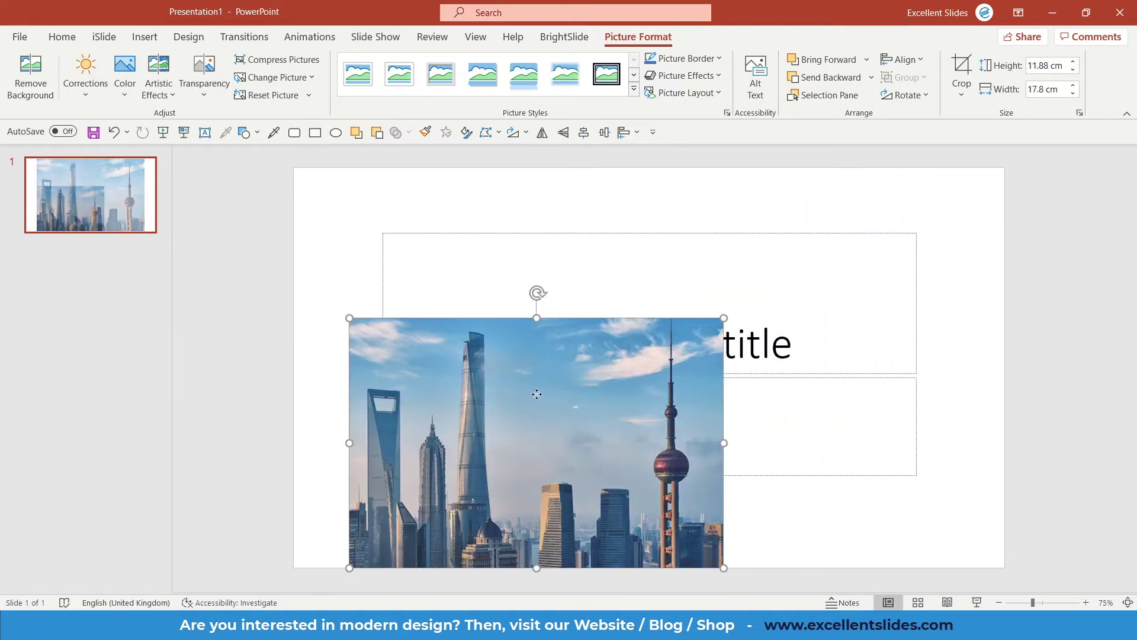
drag(536, 394, 481, 258)
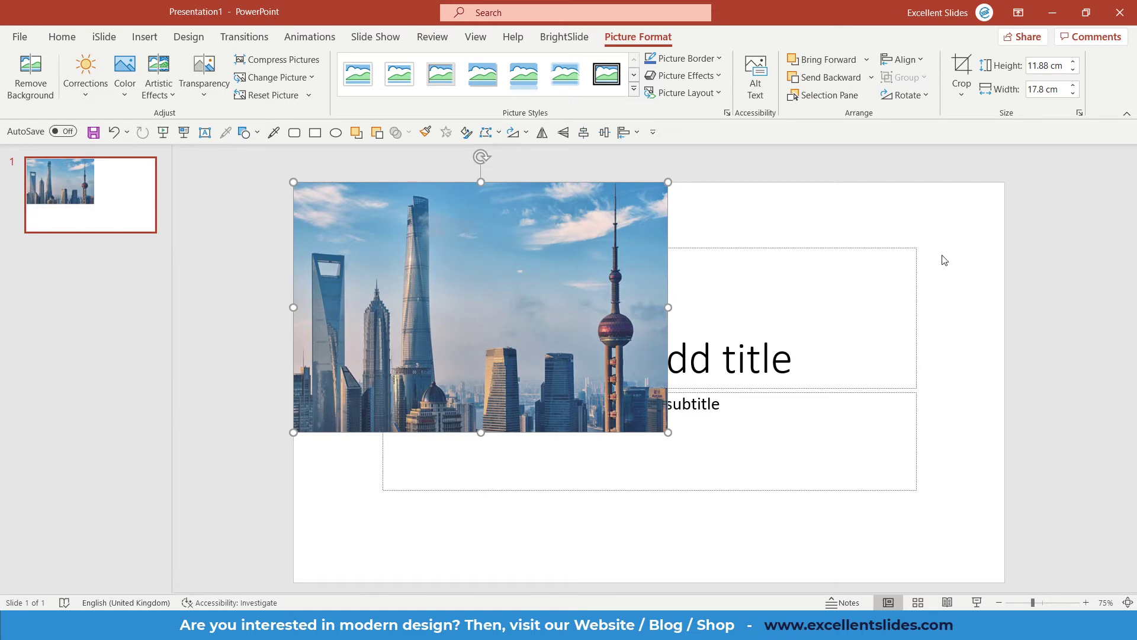
Change the slide's layout to Blank.
right_click(956, 247)
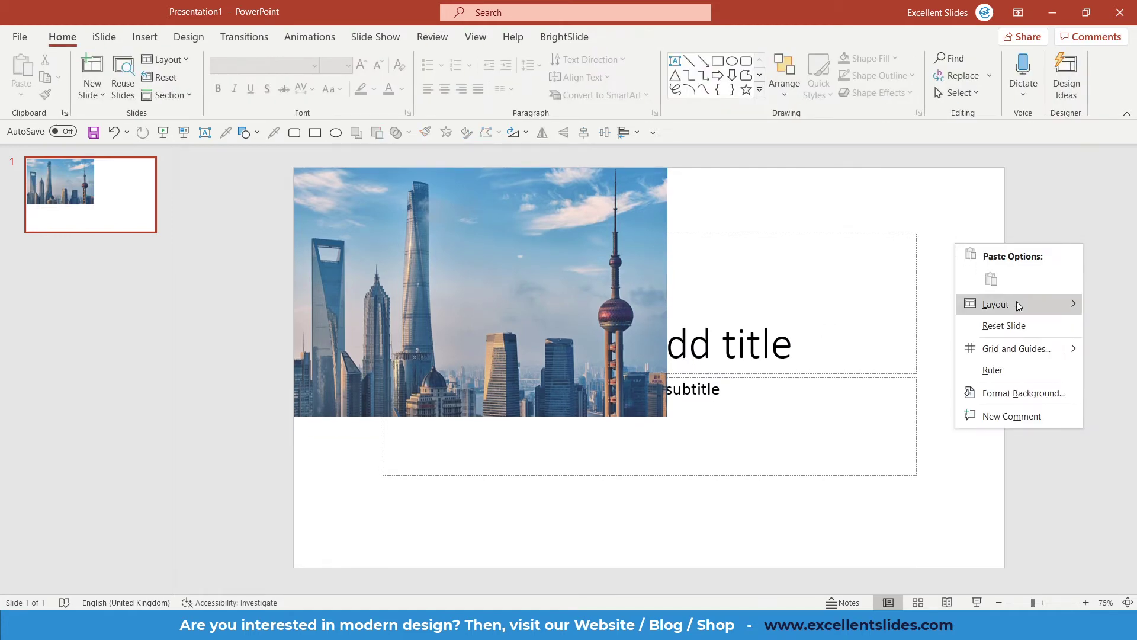
mouse_move(1014, 300)
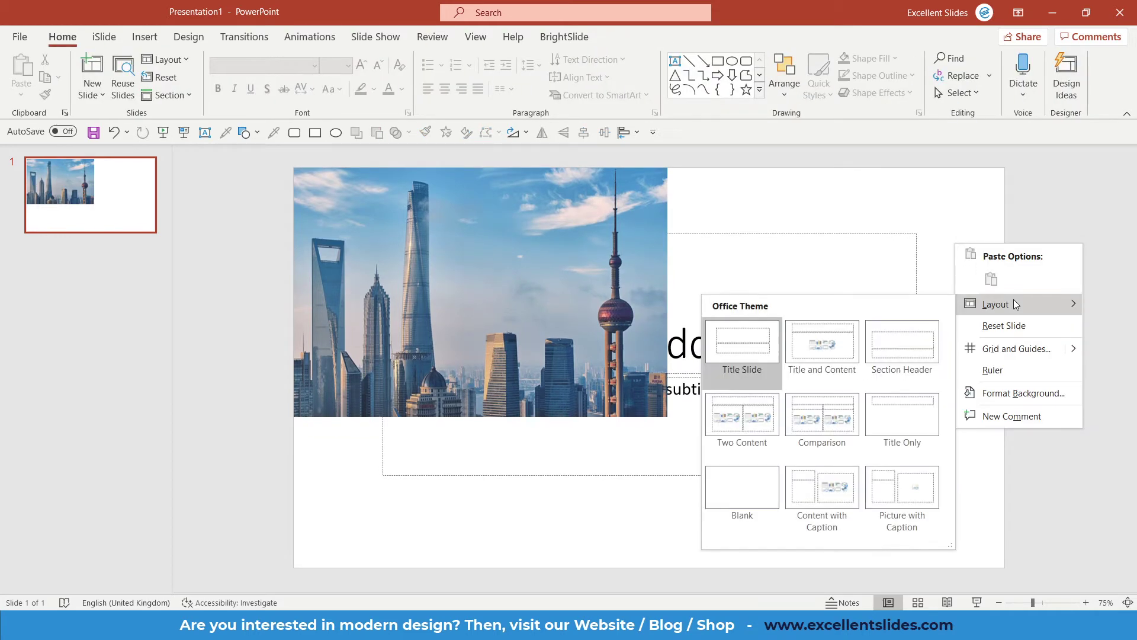
click(742, 487)
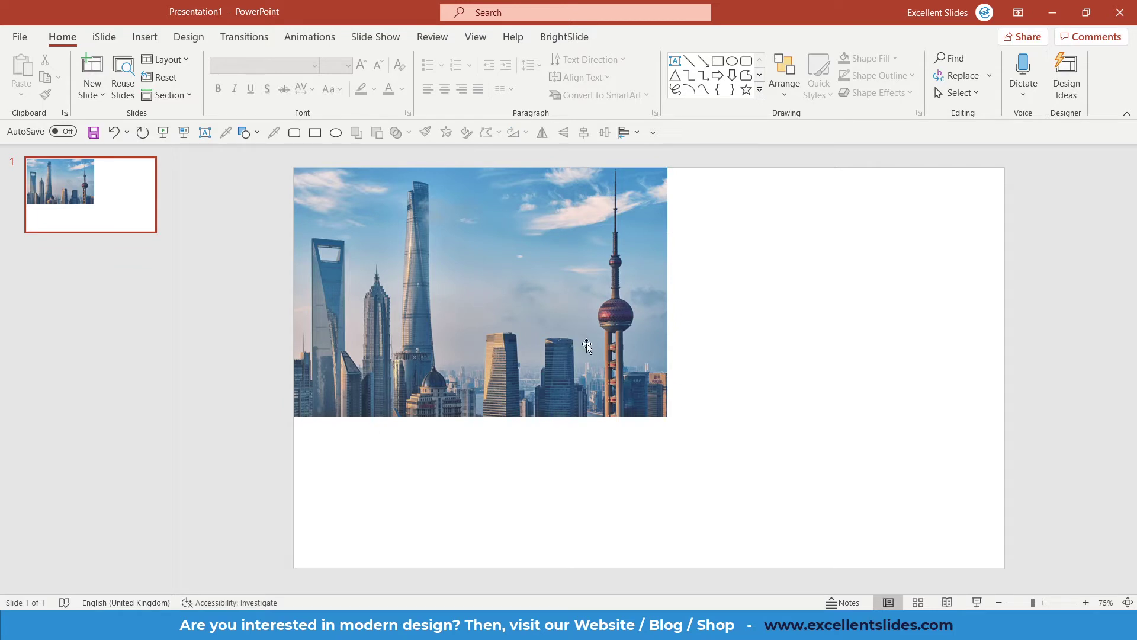
Move the skyline photo toward the slide centre and apply Flip Horizontal.
drag(571, 343, 646, 389)
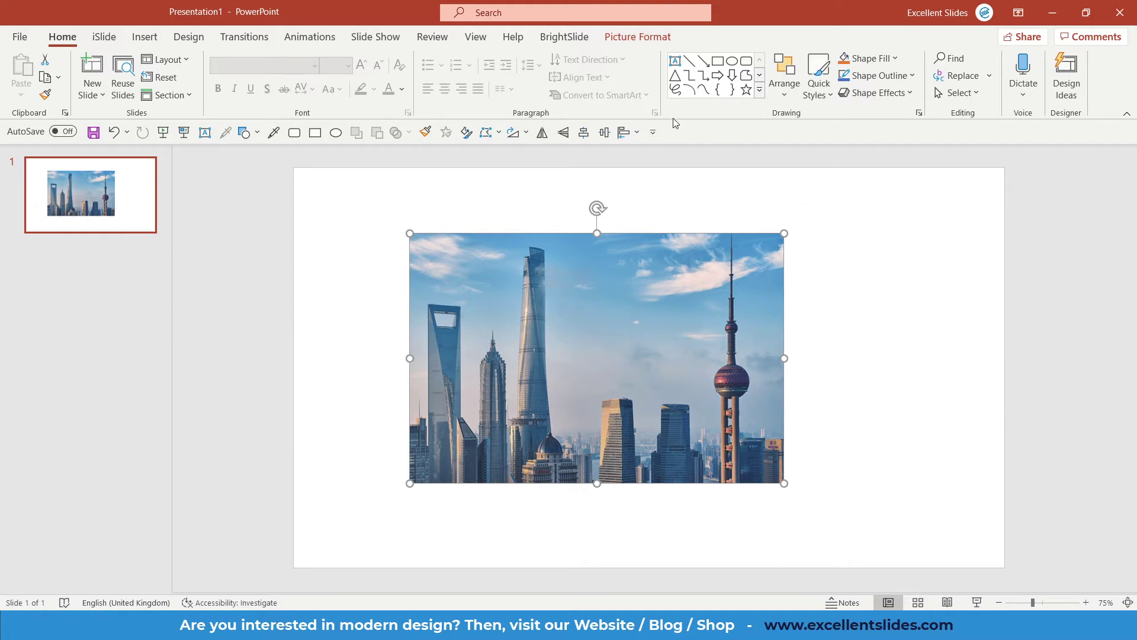
click(634, 40)
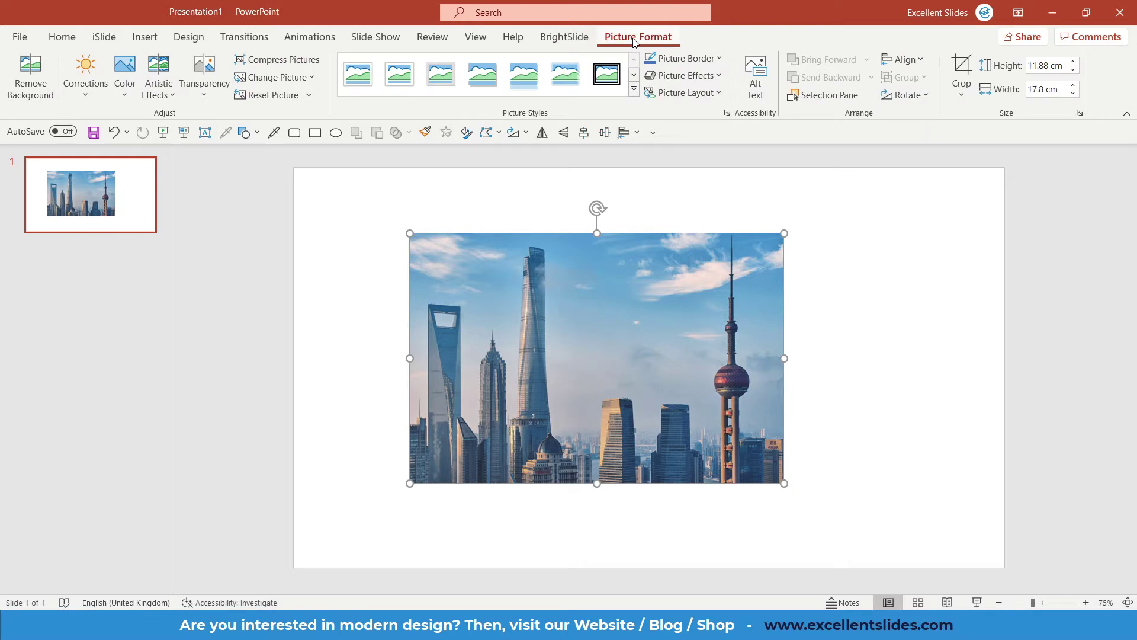
click(924, 99)
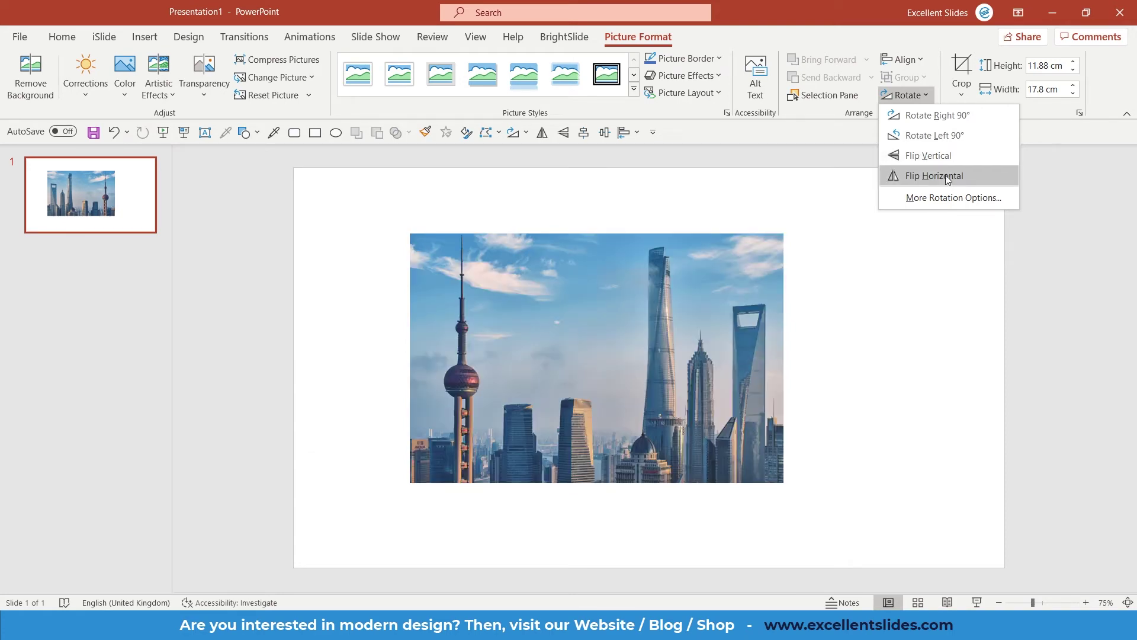
click(946, 175)
Shrink the skyline photo and place it in the slide's top-left corner.
click(876, 307)
drag(682, 318, 694, 323)
drag(796, 487, 614, 369)
drag(581, 332, 464, 491)
Select the top-left, top-right and bottom-right photos, then clear and reselect the top-left one.
shift+click(474, 296)
shift+click(824, 314)
shift+click(782, 450)
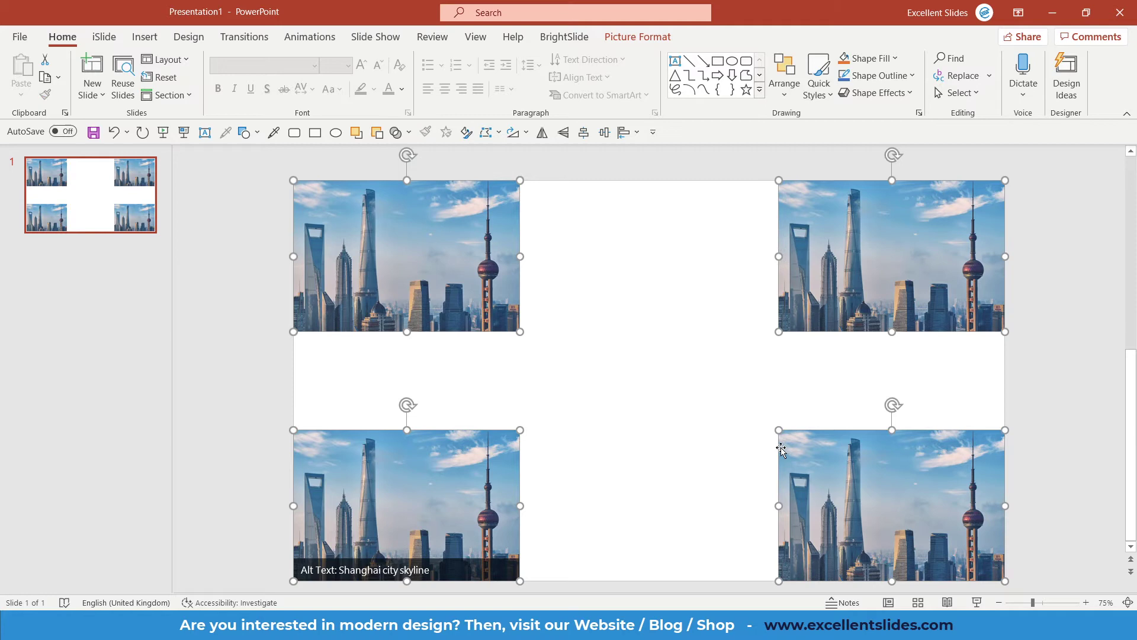
key(alt)
key(Escape)
click(687, 388)
click(463, 268)
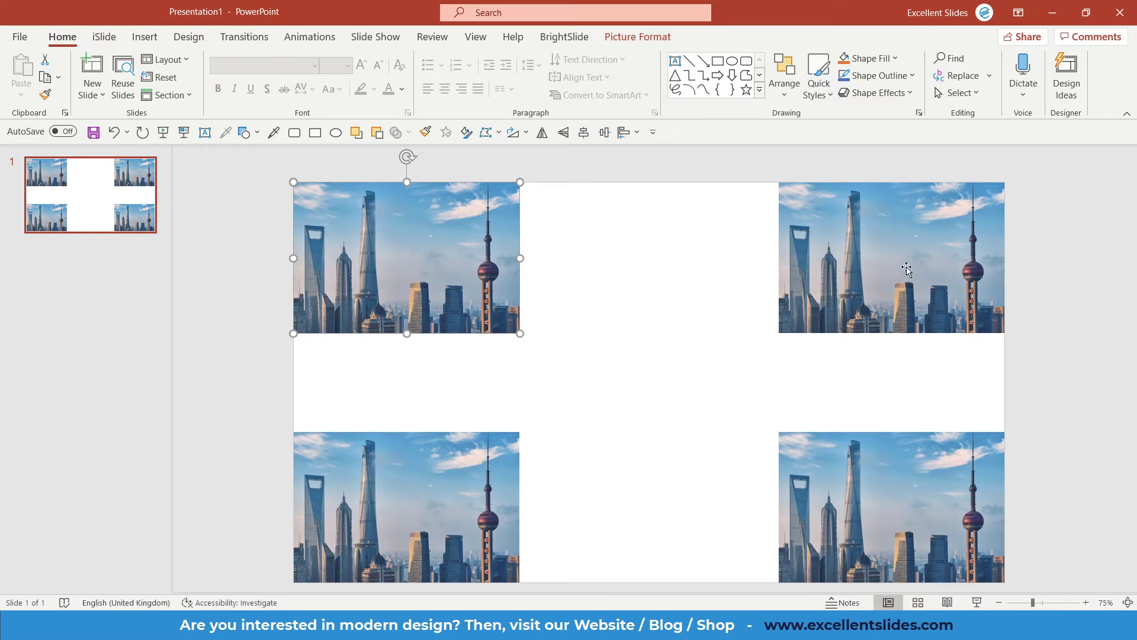
Flip the top-right skyline photo vertically.
click(859, 270)
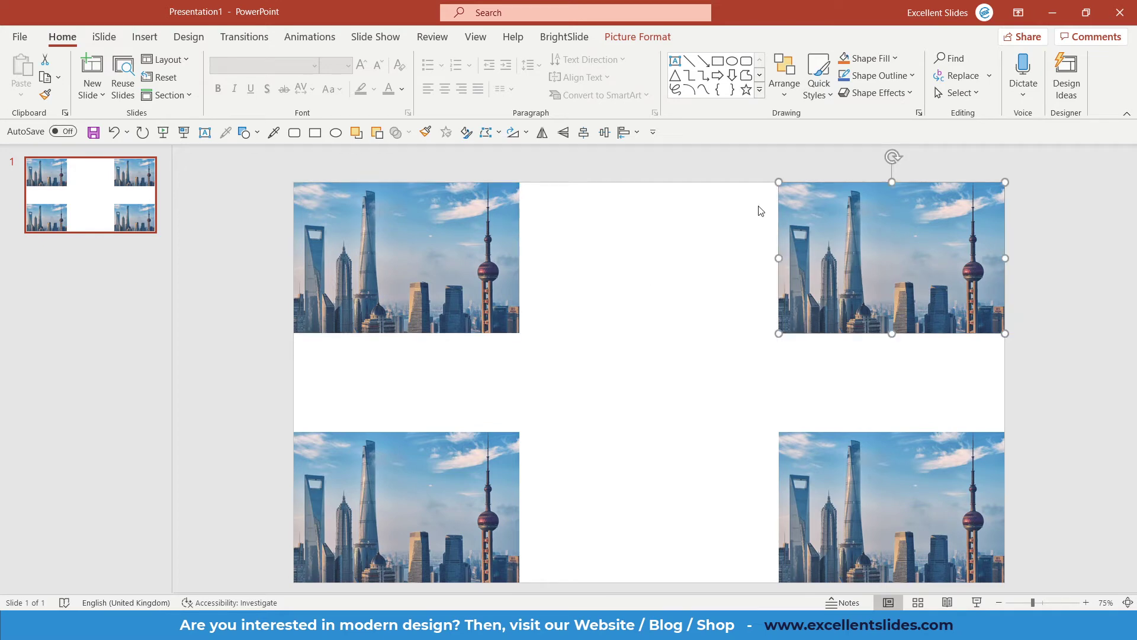
click(640, 39)
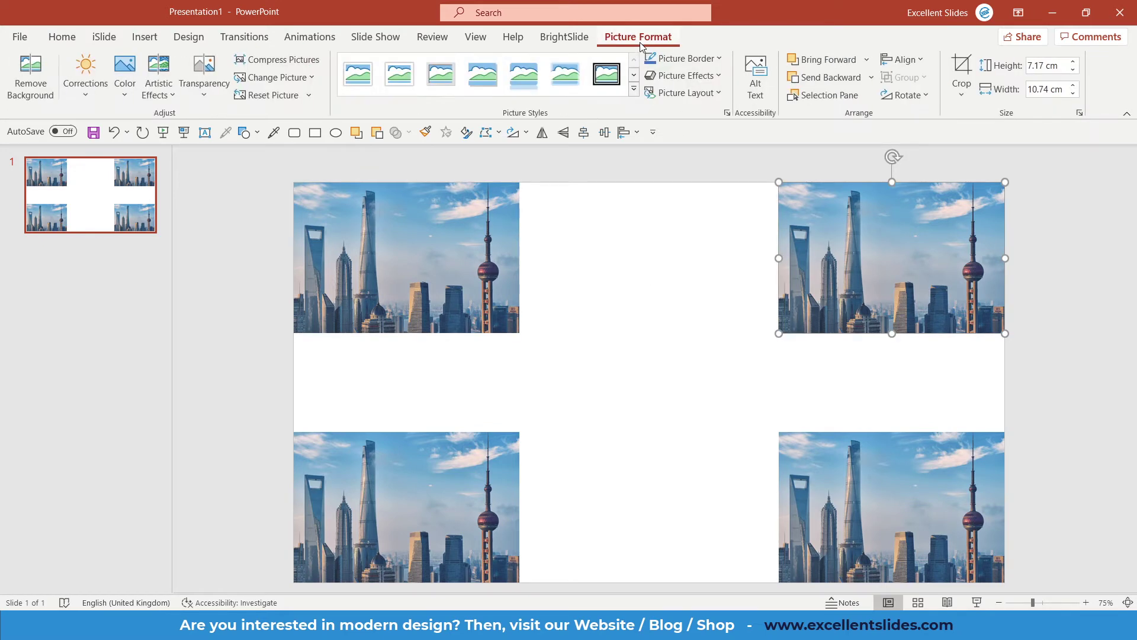
click(910, 96)
click(929, 156)
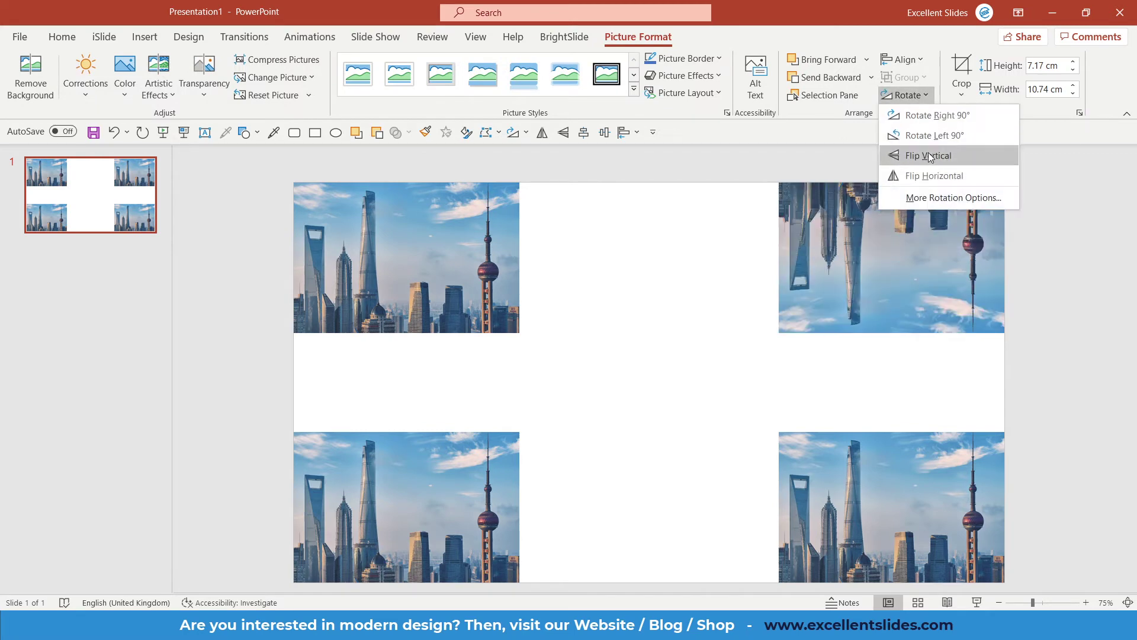
click(928, 155)
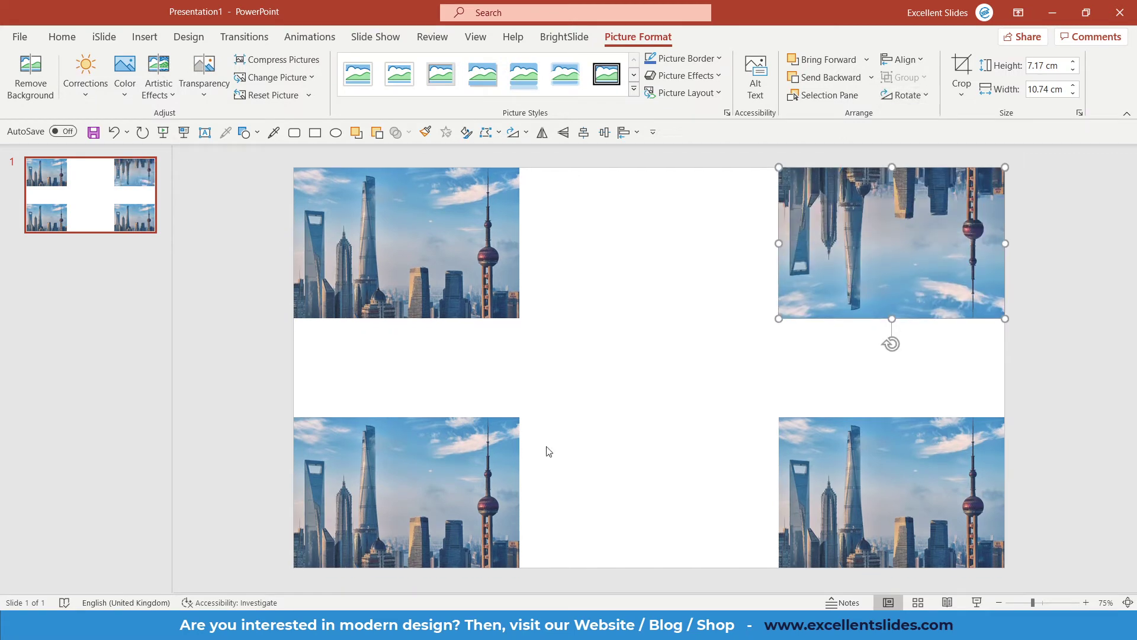
Flip the bottom-left skyline photo horizontally.
click(465, 479)
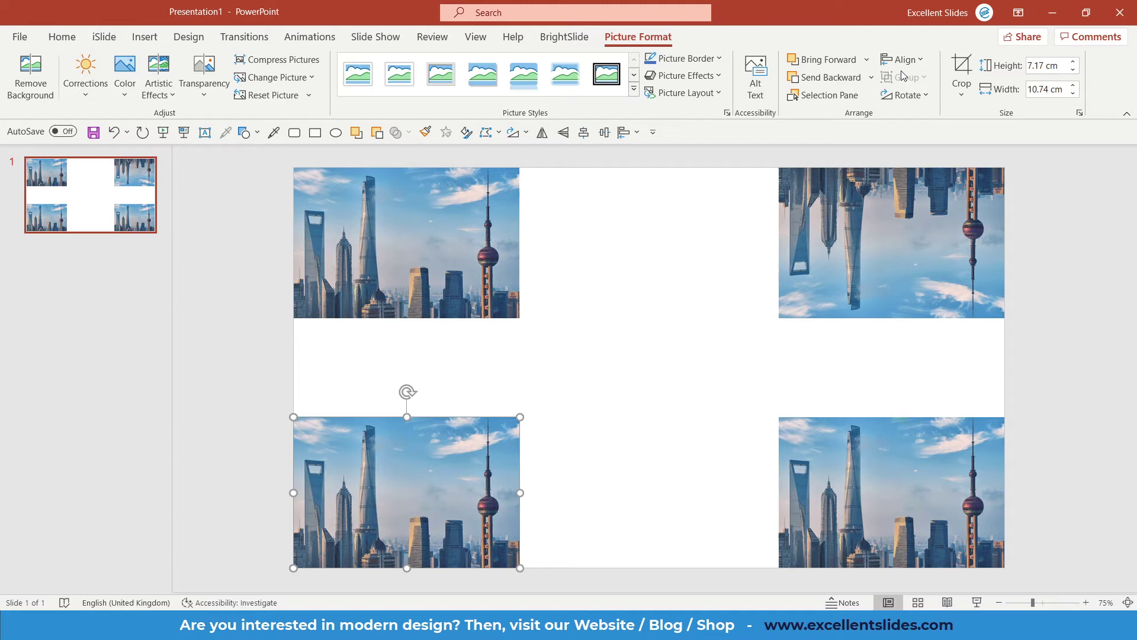
click(911, 106)
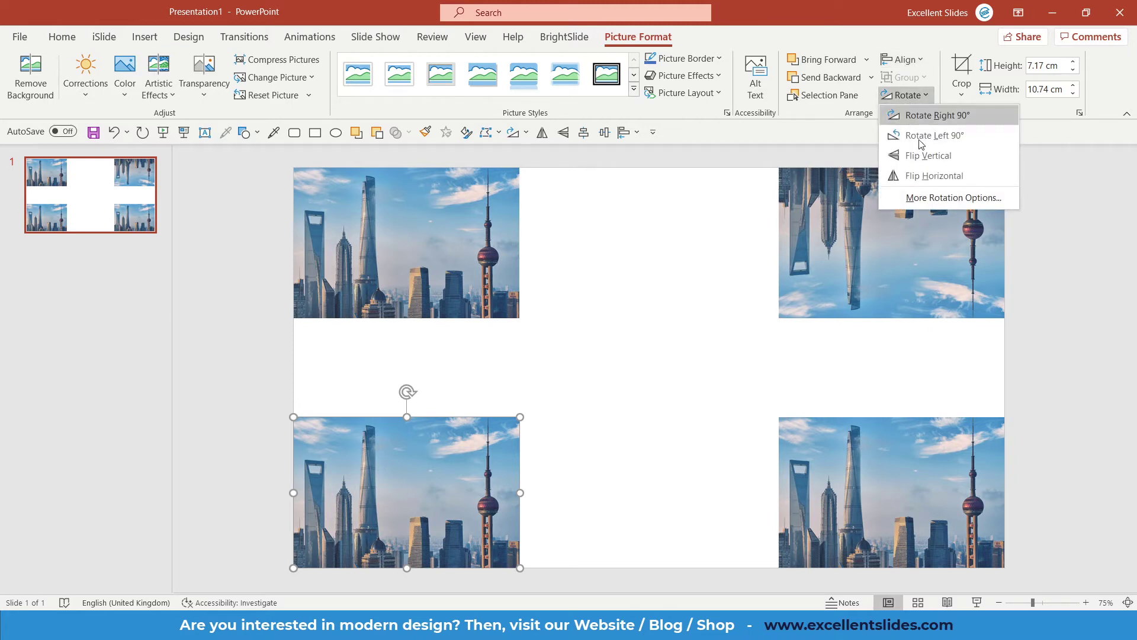
click(934, 178)
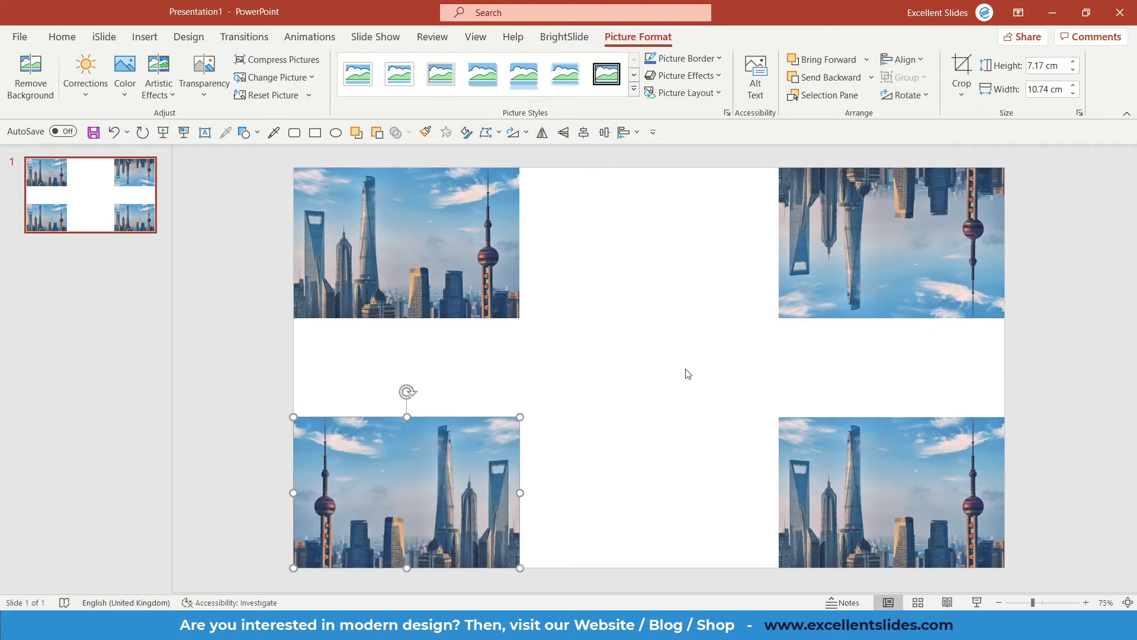
Flip the bottom-right skyline photo both horizontally and vertically, then deselect it.
click(824, 459)
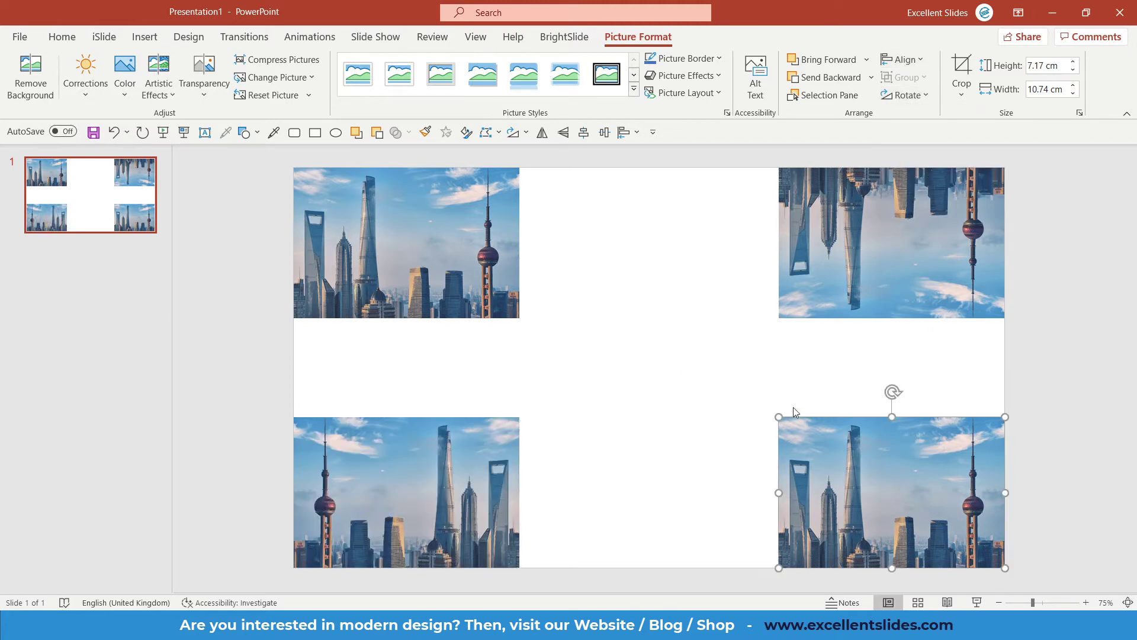
click(921, 101)
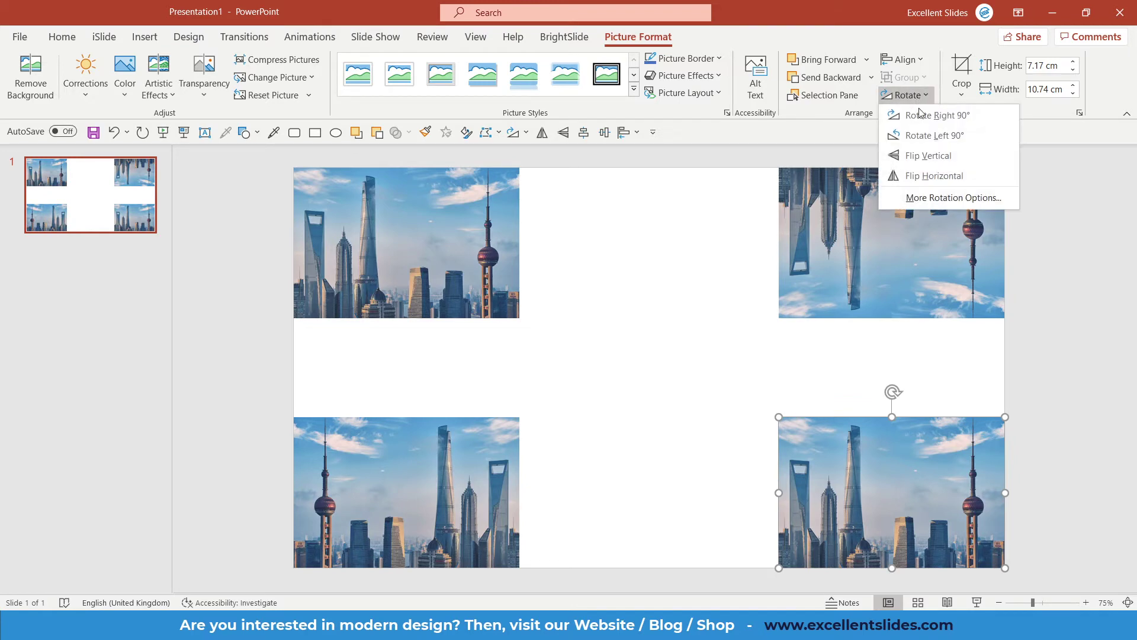
click(950, 177)
click(907, 96)
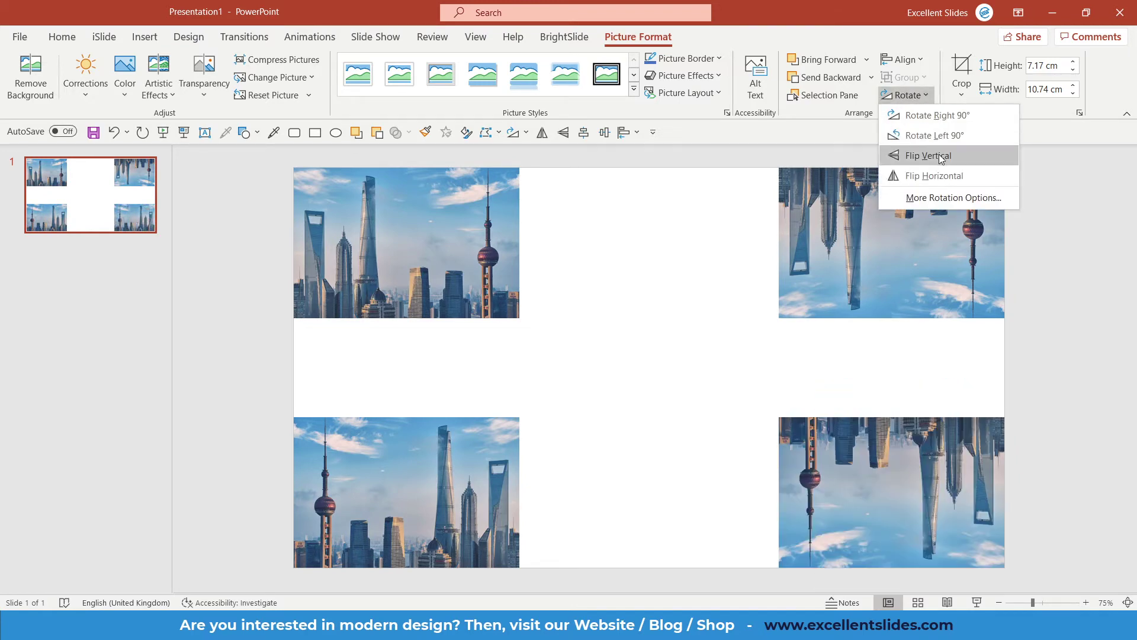
click(942, 157)
click(737, 314)
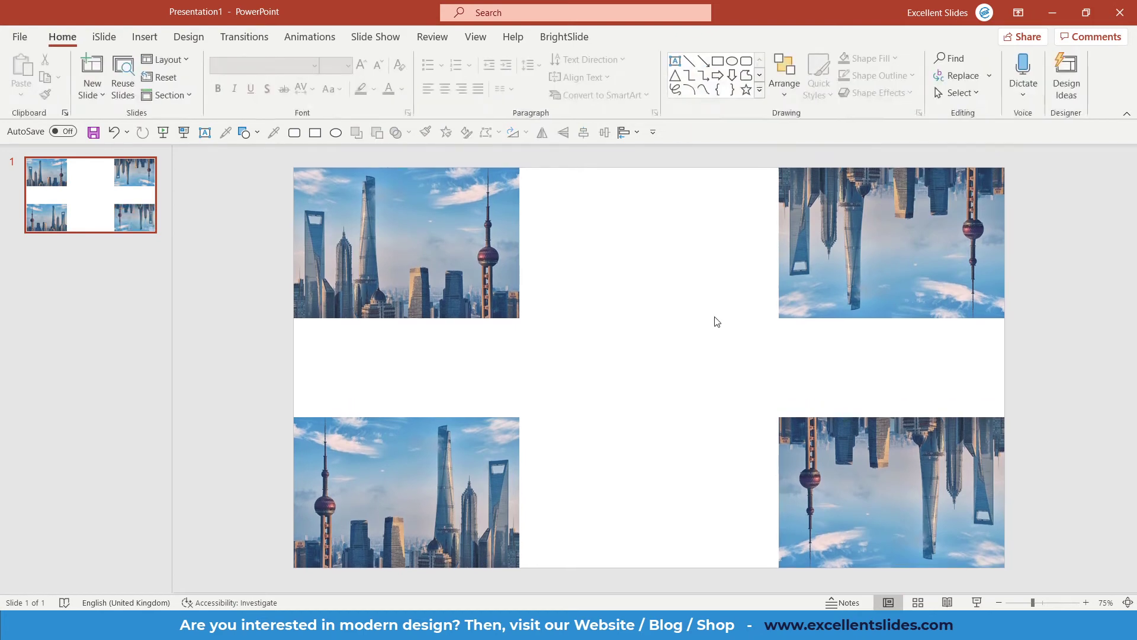
Select the top-right and bottom-right skyline pictures together.
scroll(718, 308, down, 4)
scroll(636, 279, up, 4)
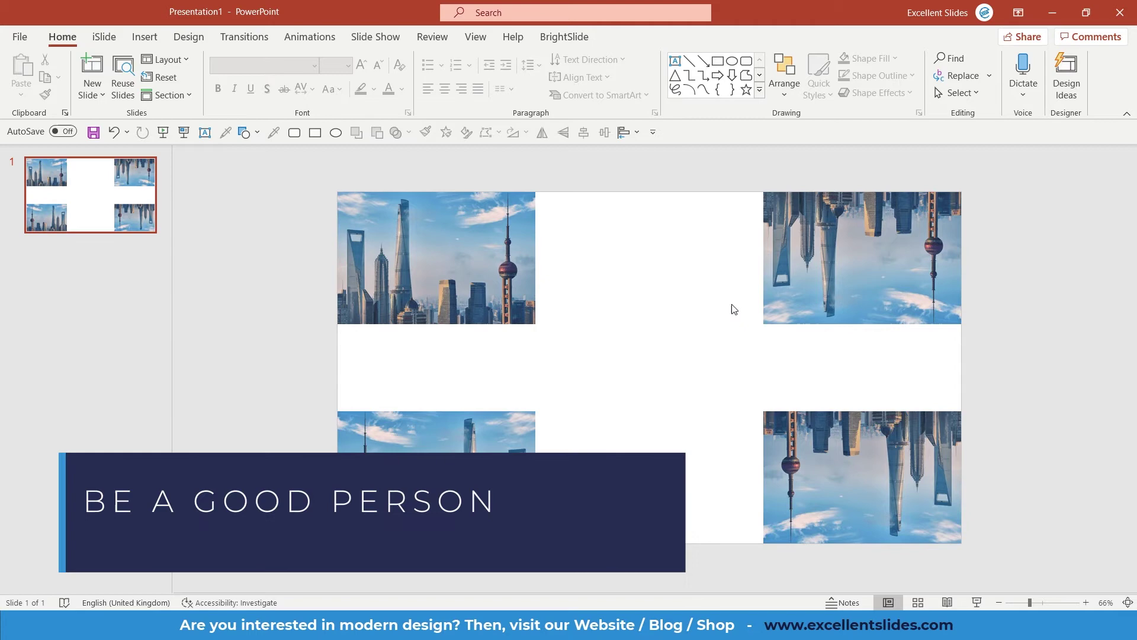
click(437, 477)
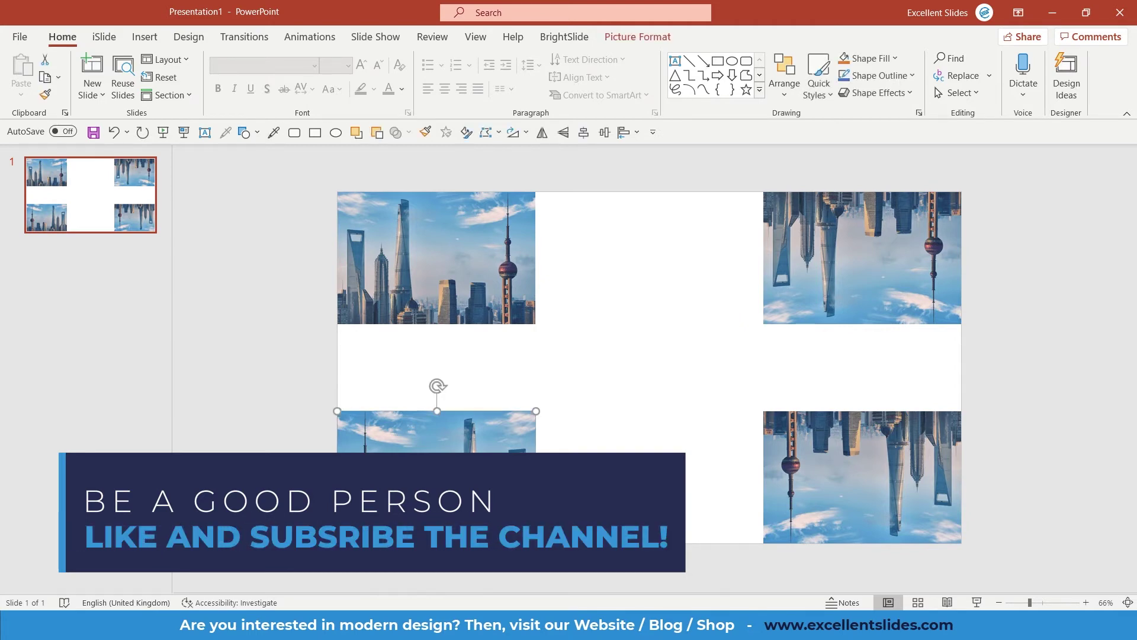
click(472, 303)
ctrl+scroll(472, 302, up, 2)
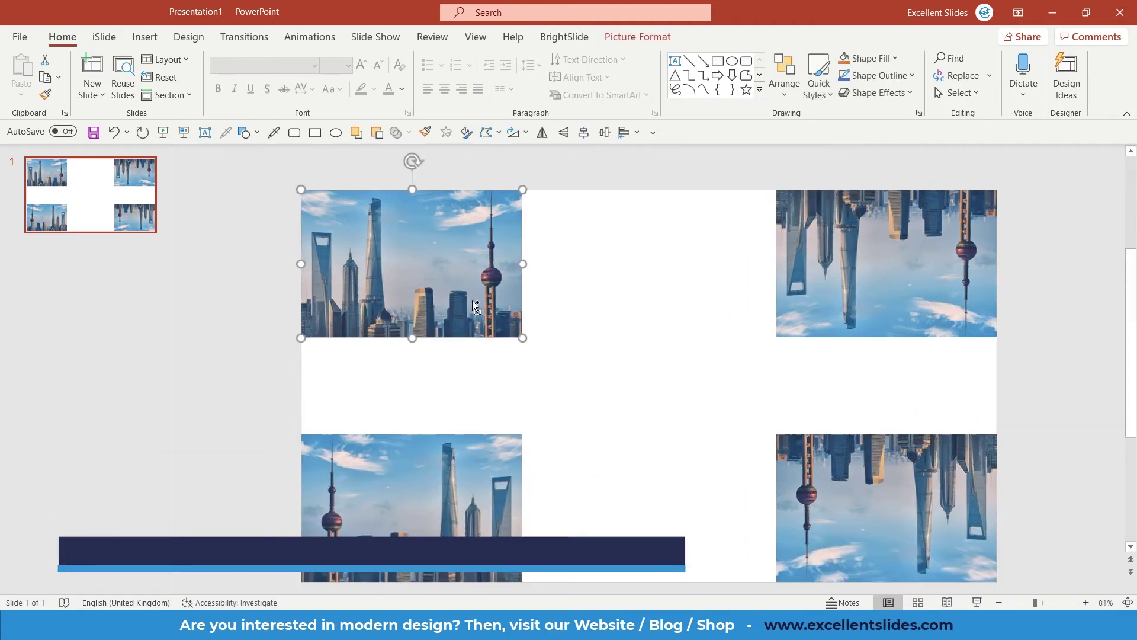
scroll(858, 254, down, 1)
click(857, 254)
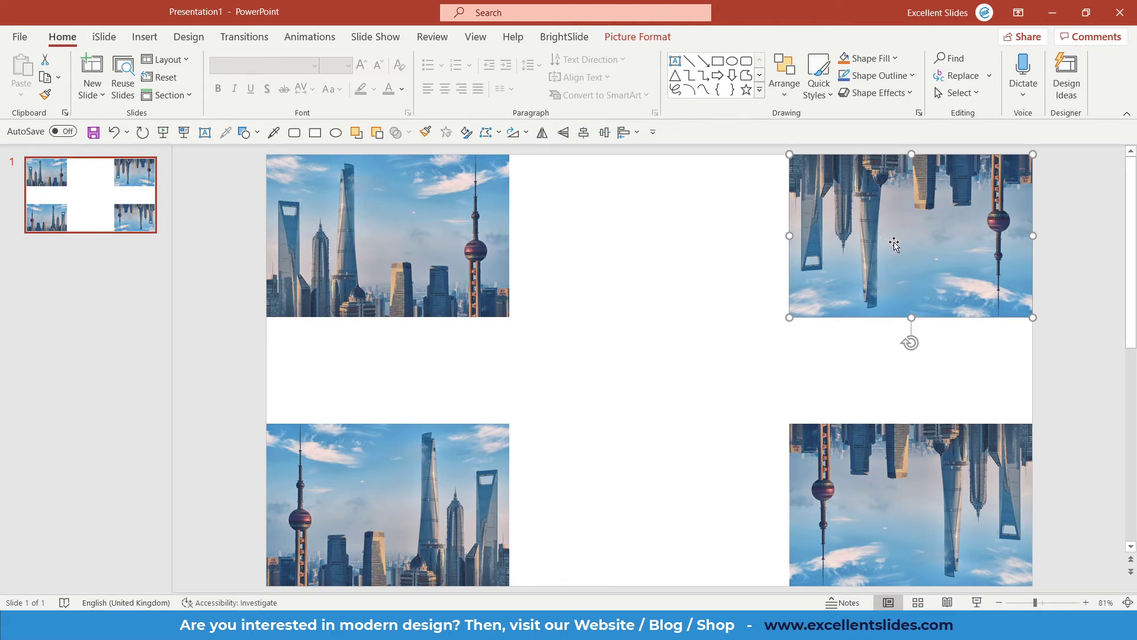
shift+click(821, 439)
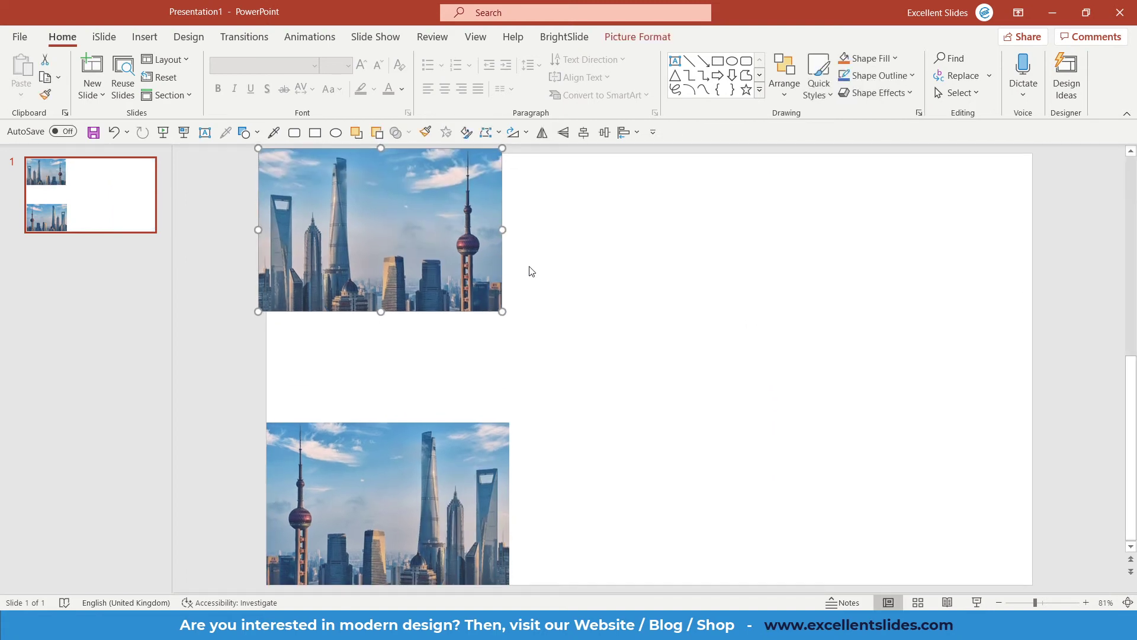
Open More Rotation Options for the top-left picture in the Format Picture pane.
click(638, 36)
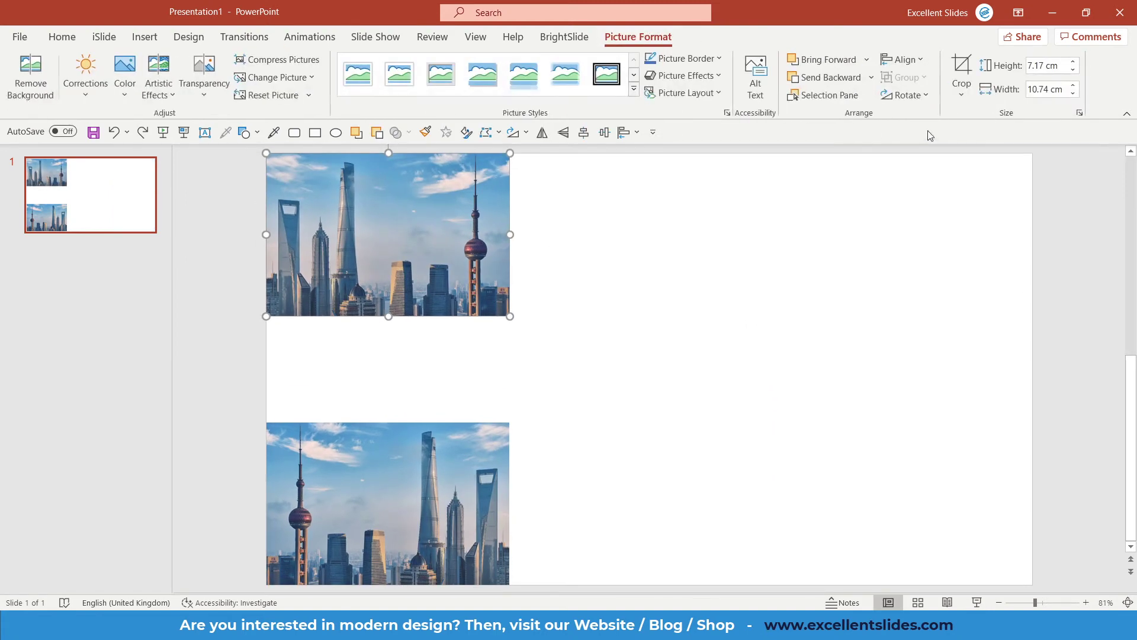
click(919, 96)
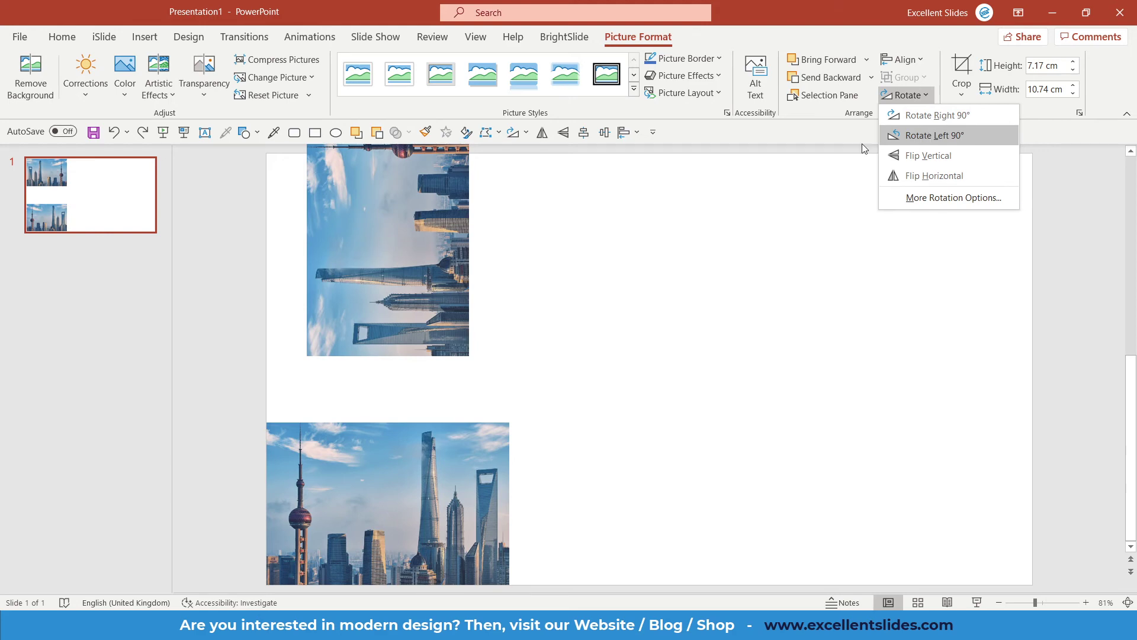
click(934, 201)
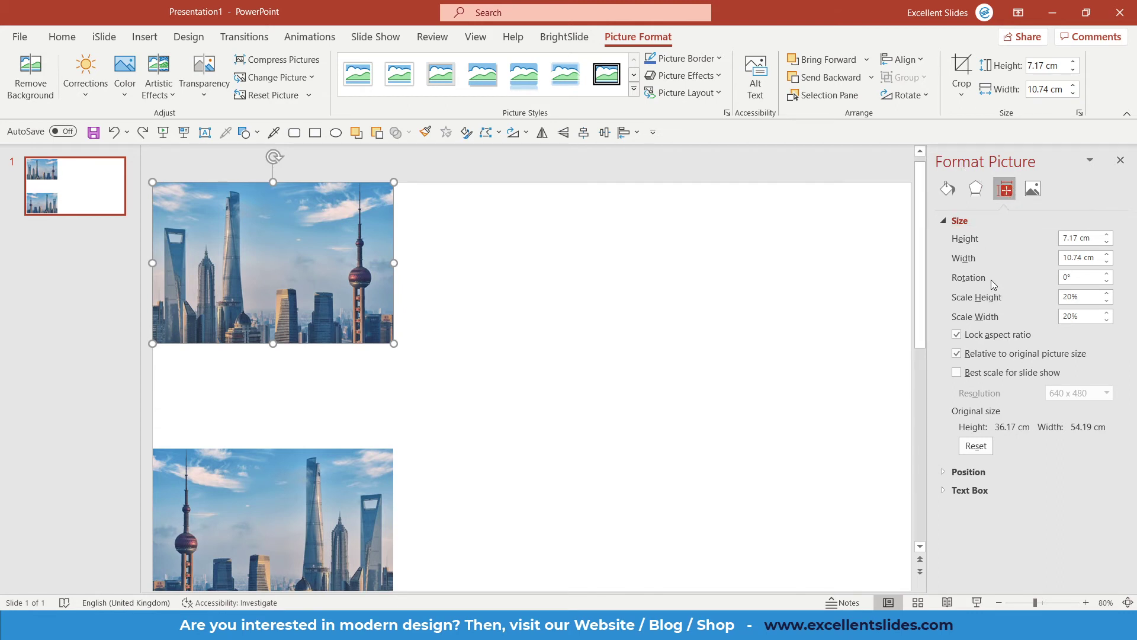
Set the top-left picture's Rotation to 7° in the Format Picture pane.
click(1107, 274)
click(1107, 274)
click(1107, 273)
click(1107, 274)
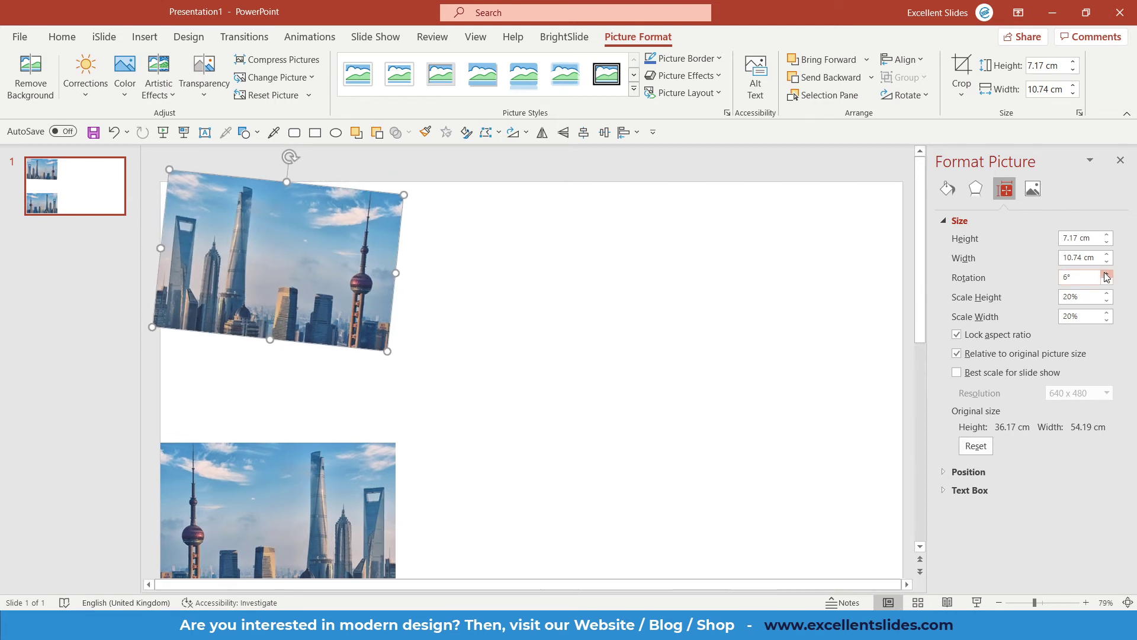
click(1107, 274)
click(1106, 274)
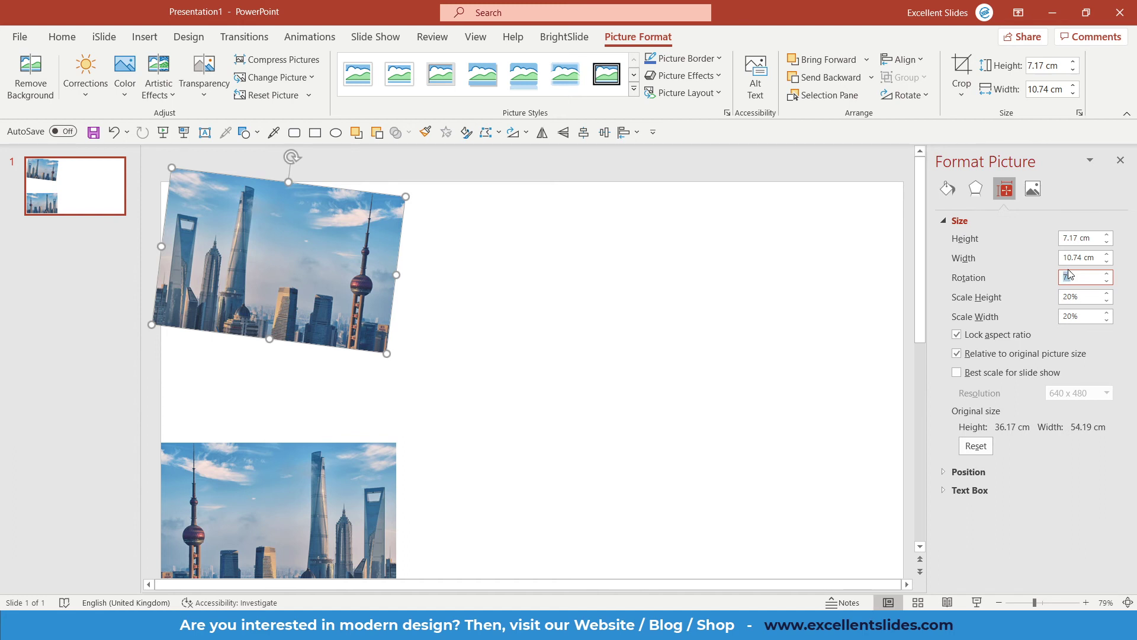
key(BackSpace)
text(7)
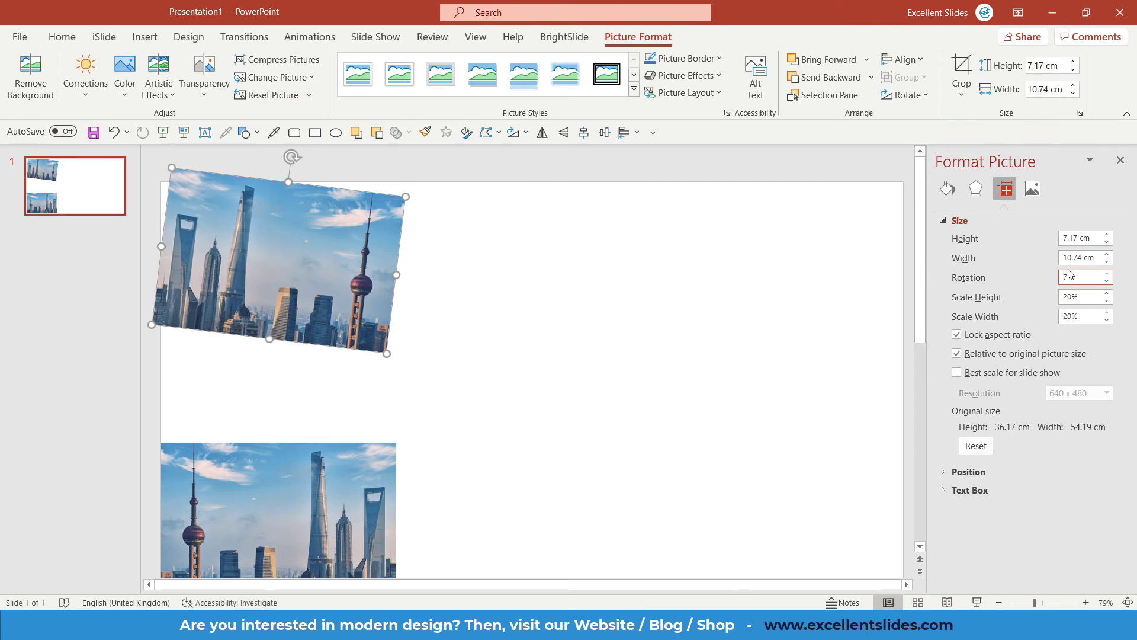